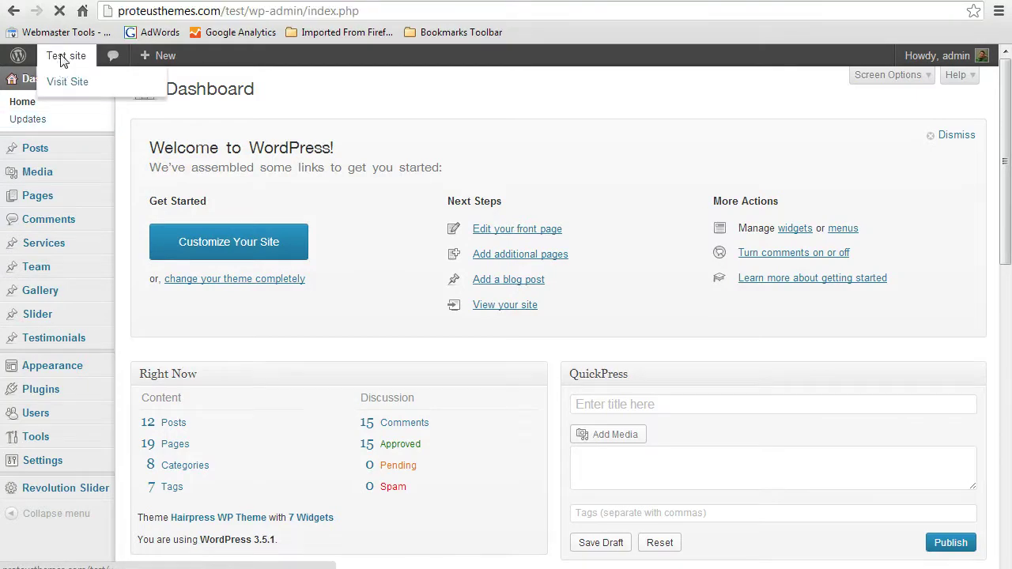
Step: Go to the live site and open its theme customizer
{"action": "left_click", "coordinate": [208, 255]}
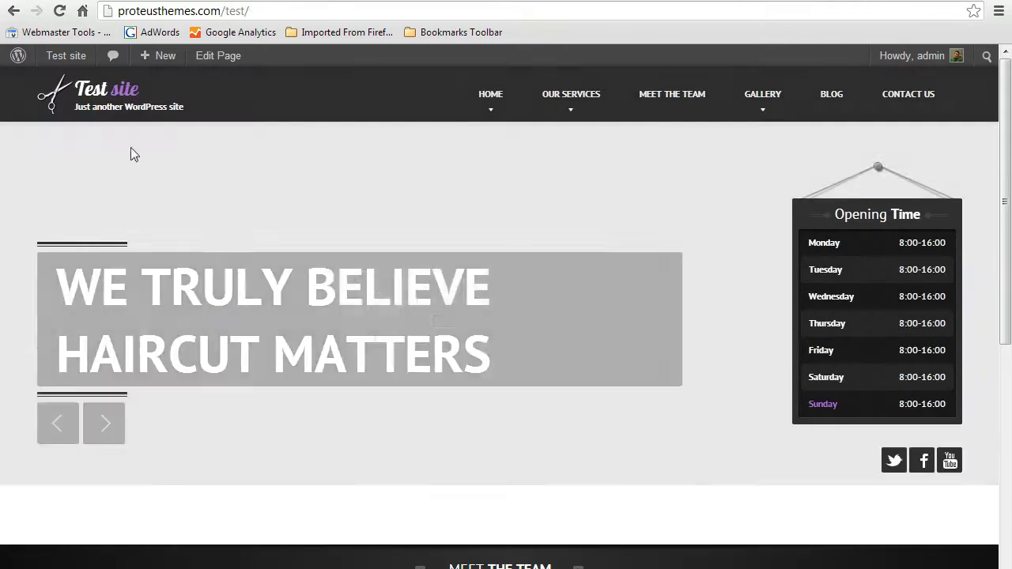
{"action": "mouse_move", "coordinate": [70, 62]}
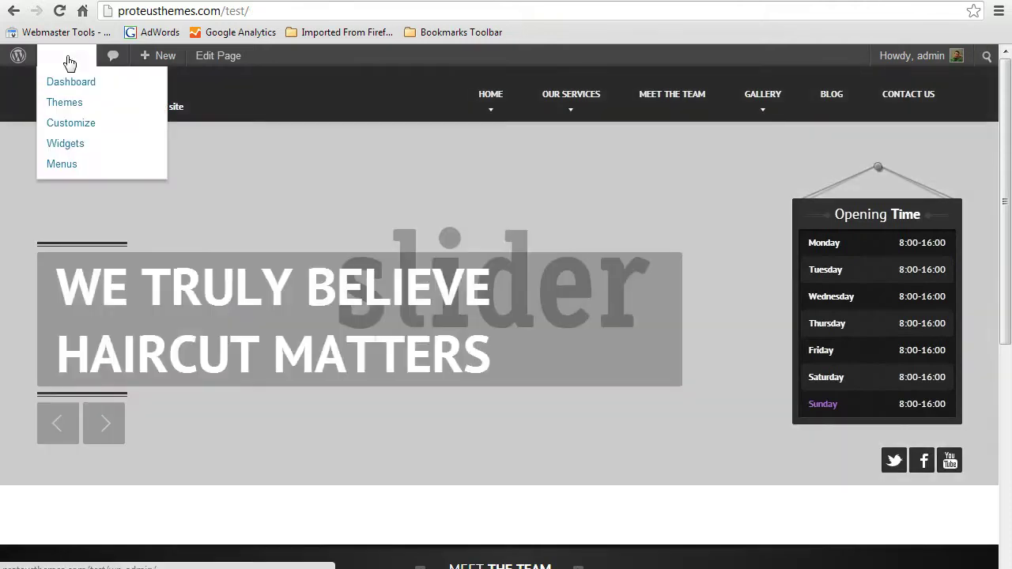
{"action": "left_click", "coordinate": [69, 126]}
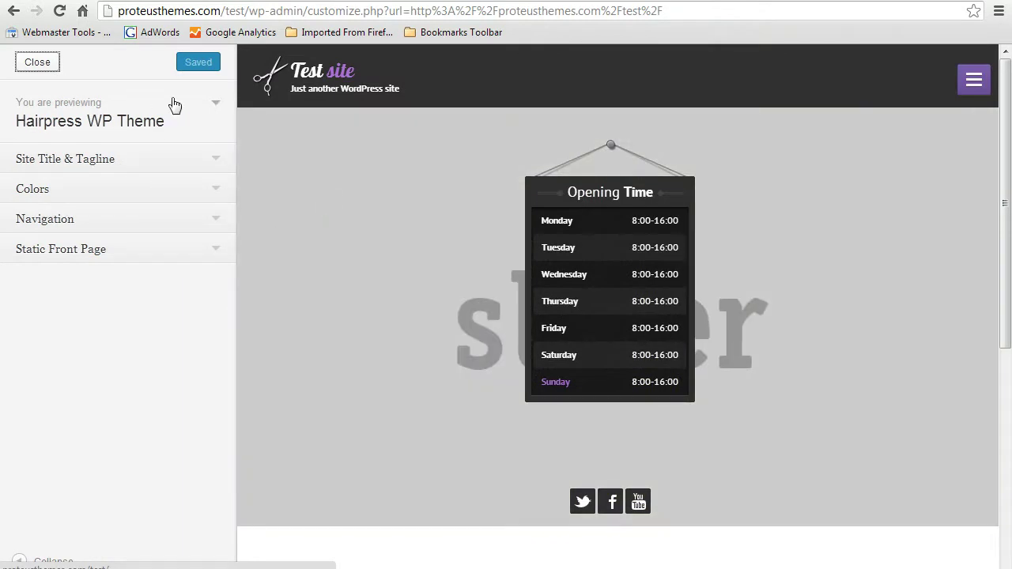
Step: Set the site title to "My website" and the tagline to "My slogan of the company"
{"action": "left_click", "coordinate": [219, 161]}
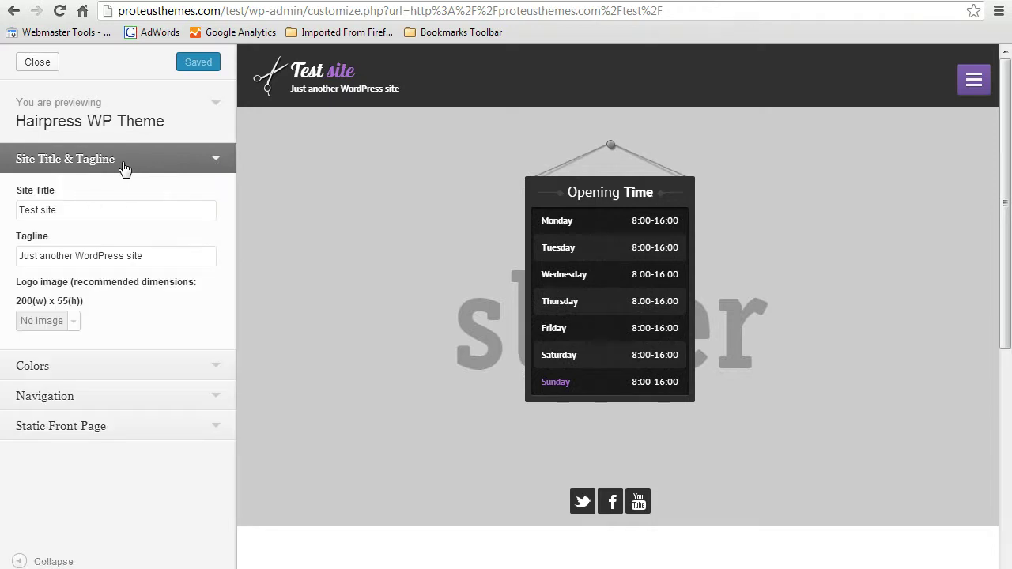
{"action": "triple_click", "coordinate": [101, 210]}
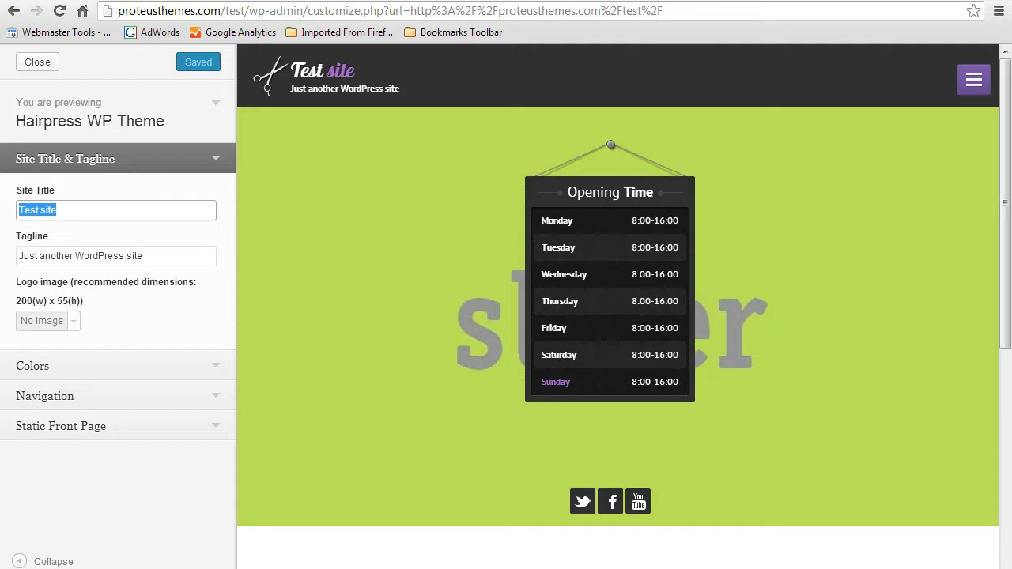
{"action": "type", "text": "My web"}
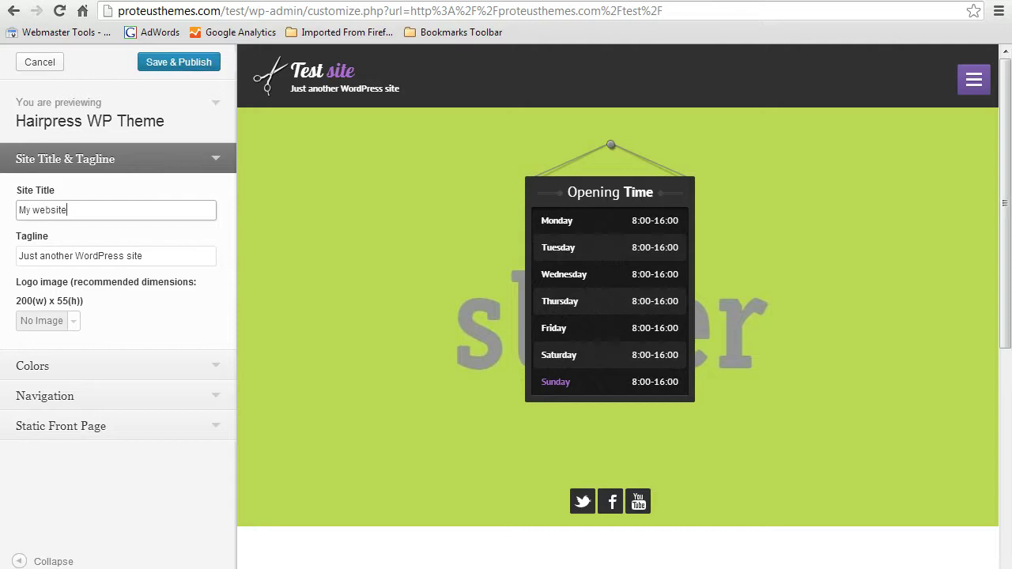
{"action": "key", "text": "Tab"}
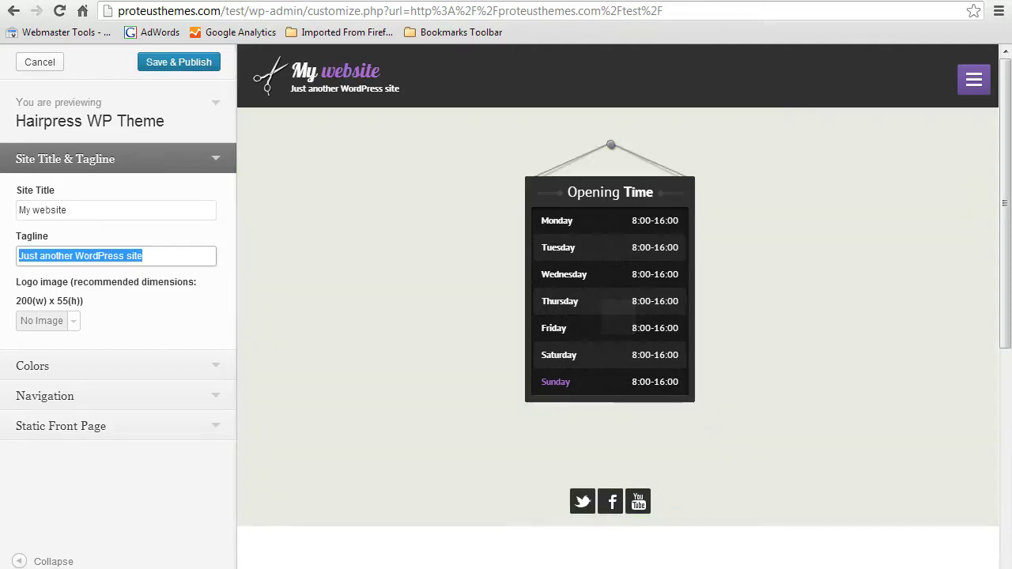
{"action": "type", "text": "My "}
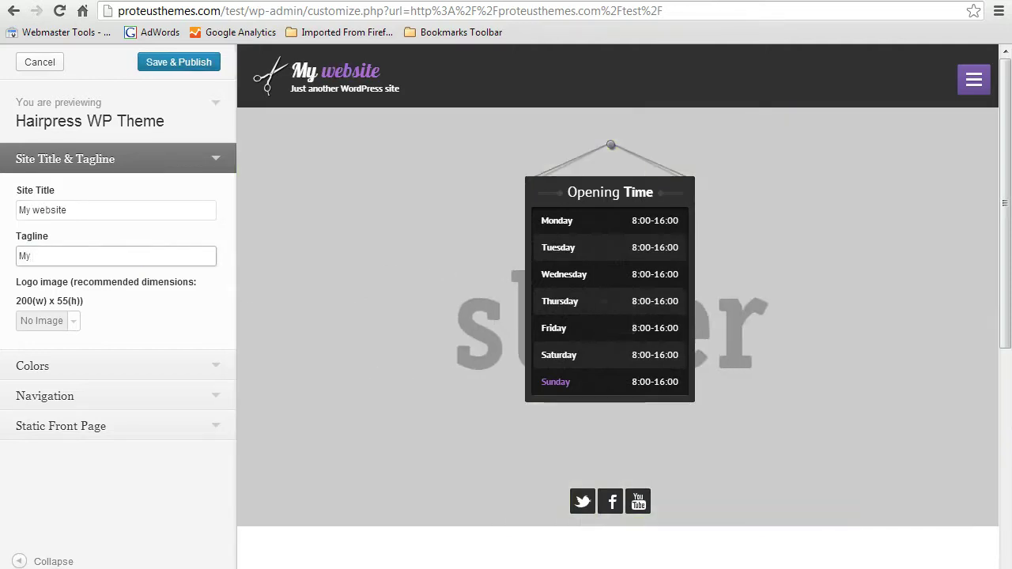
{"action": "type", "text": "slogan of the company"}
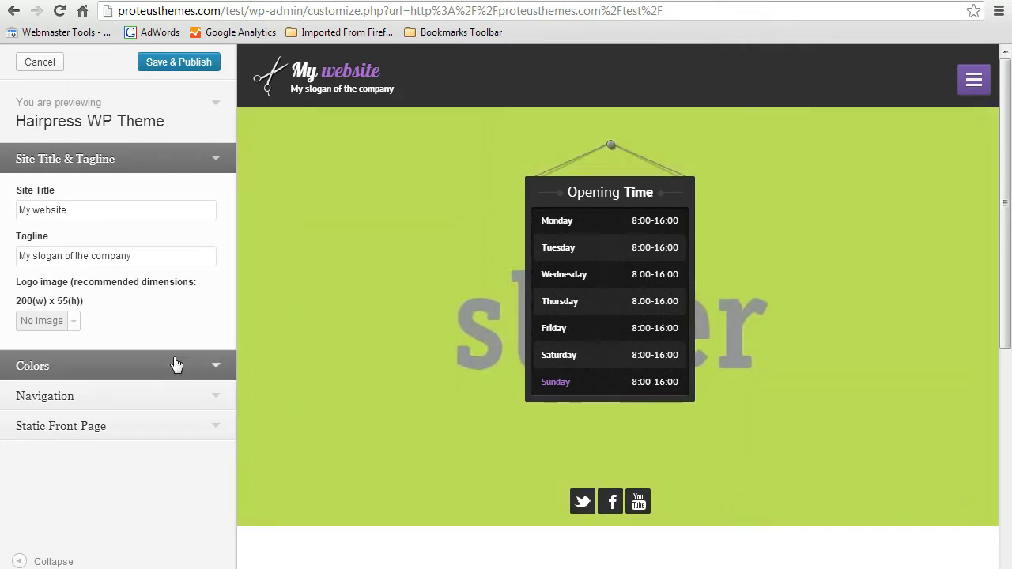
Step: Change the Main Theme Color to green #45c681
{"action": "left_click", "coordinate": [217, 160]}
{"action": "left_click", "coordinate": [215, 193]}
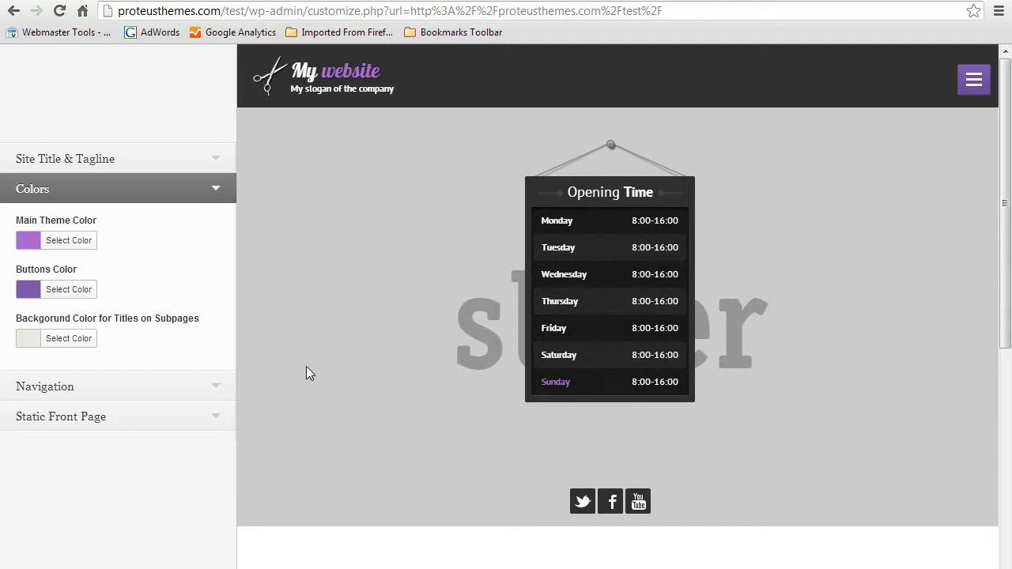
{"action": "left_click", "coordinate": [29, 243]}
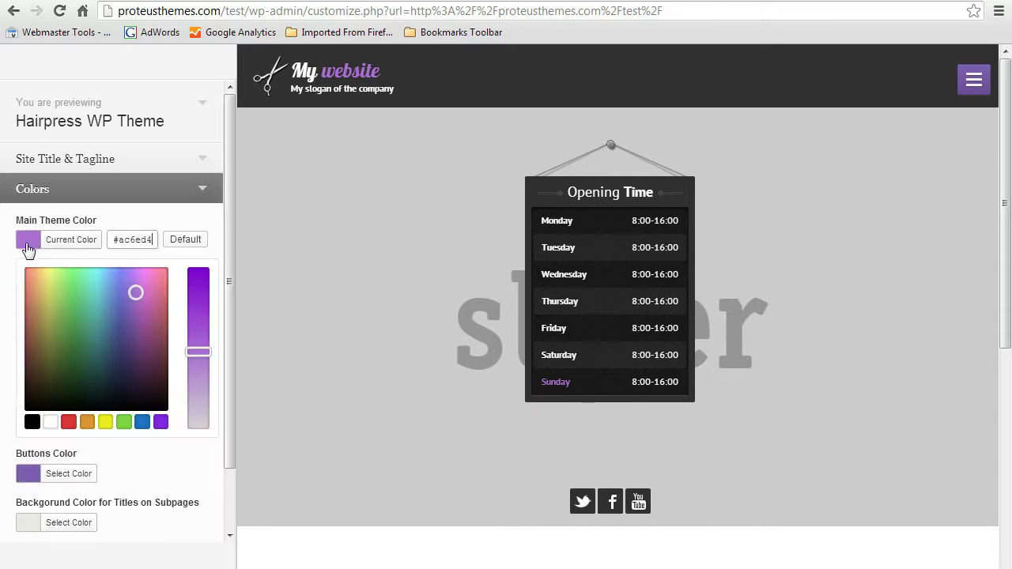
{"action": "left_click_drag", "start_coordinate": [185, 353], "coordinate": [195, 325]}
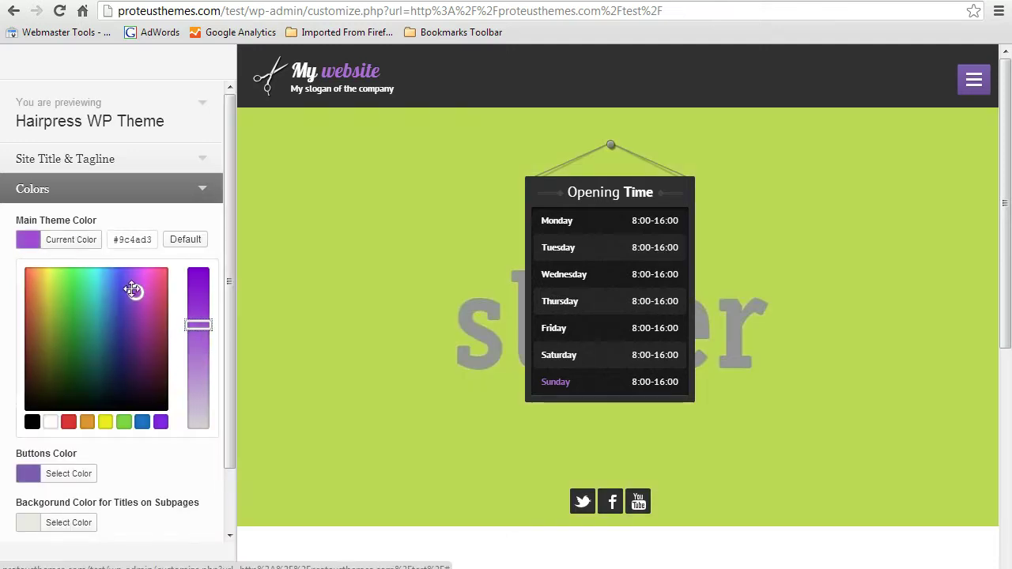
{"action": "left_click_drag", "start_coordinate": [131, 290], "coordinate": [89, 324]}
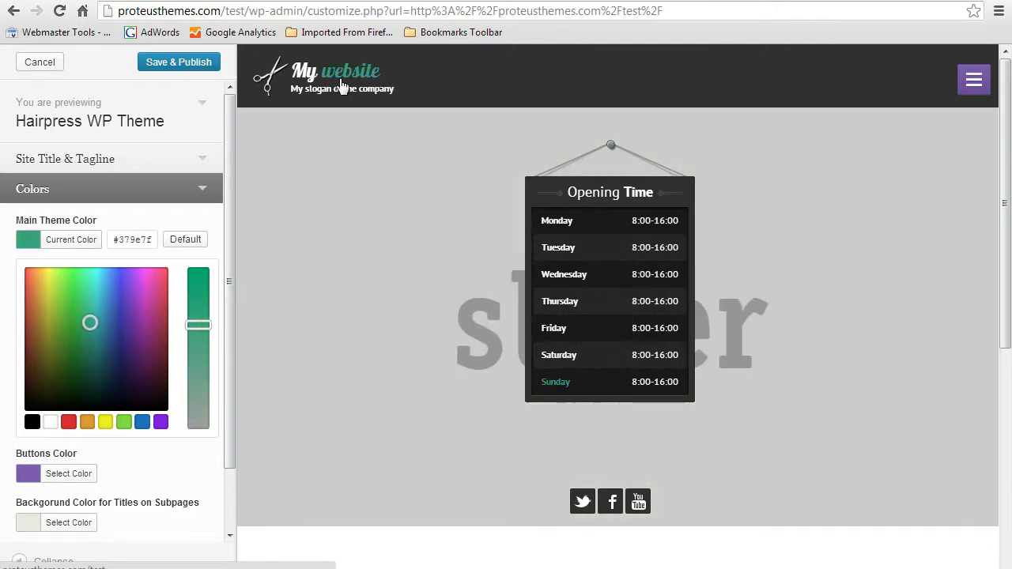
{"action": "left_click_drag", "start_coordinate": [90, 322], "coordinate": [85, 305]}
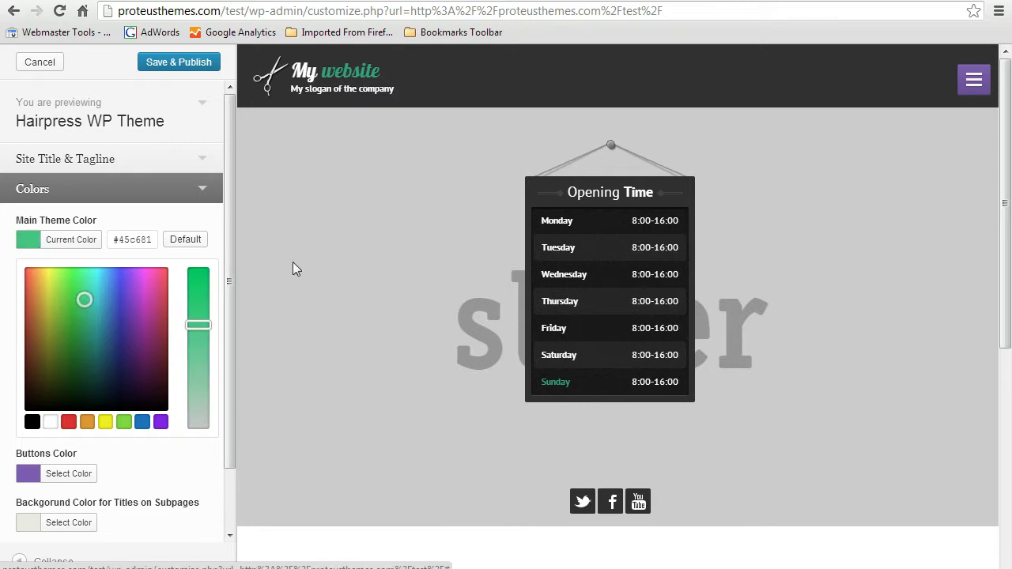
Step: Set the Buttons Color to magenta #c62997 and look over the home page preview
{"action": "left_click", "coordinate": [32, 475]}
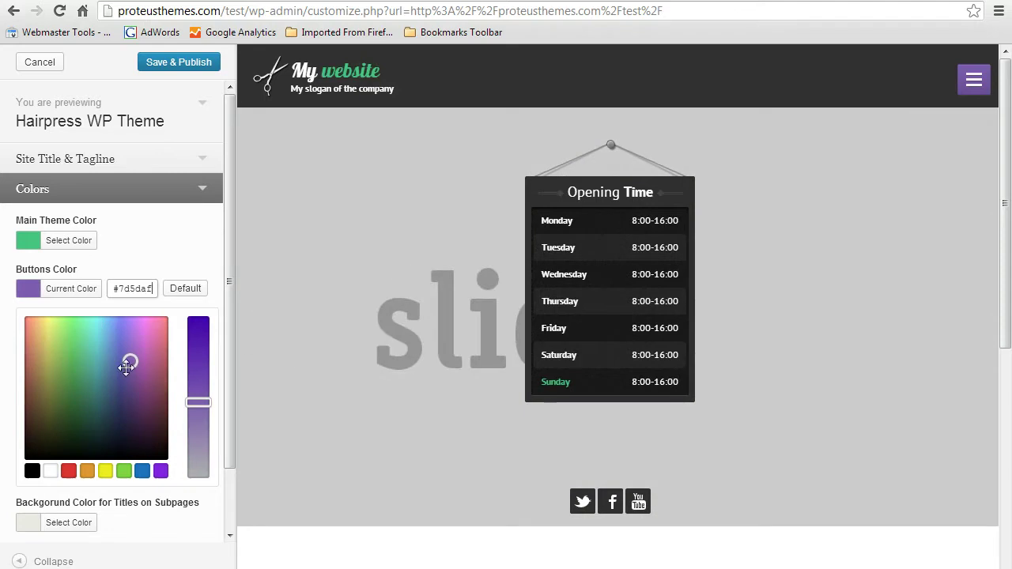
{"action": "left_click_drag", "start_coordinate": [129, 362], "coordinate": [193, 357]}
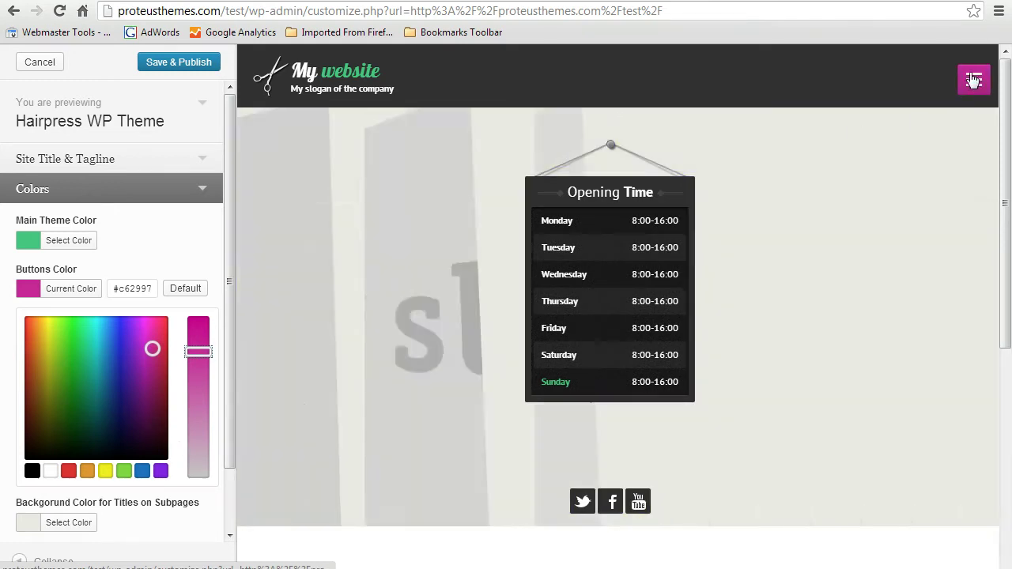
{"action": "scroll", "coordinate": [998, 255], "scroll_direction": "down", "scroll_amount": 5}
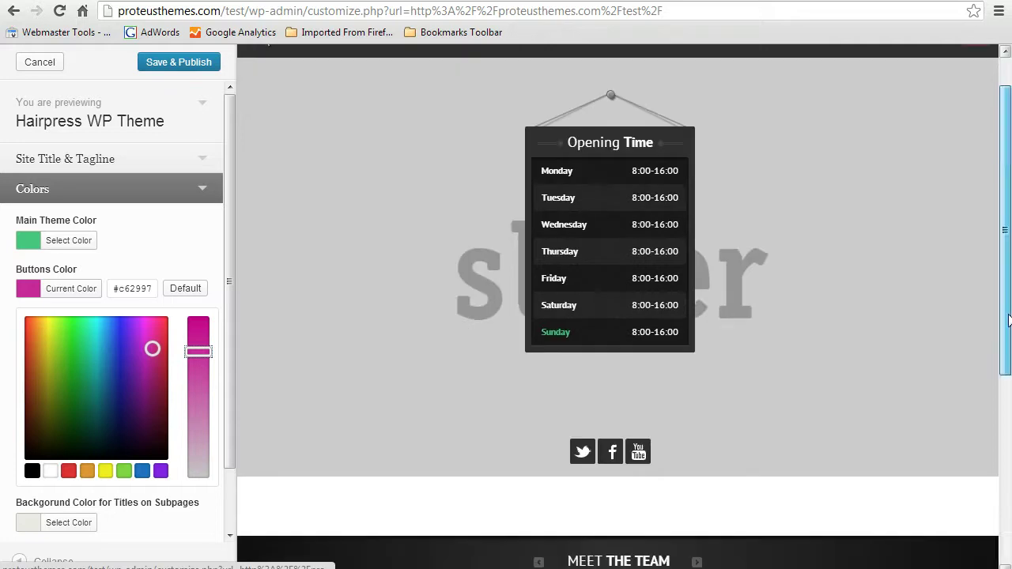
{"action": "scroll", "coordinate": [986, 242], "scroll_direction": "up", "scroll_amount": 5}
{"action": "scroll", "coordinate": [981, 351], "scroll_direction": "down", "scroll_amount": 5}
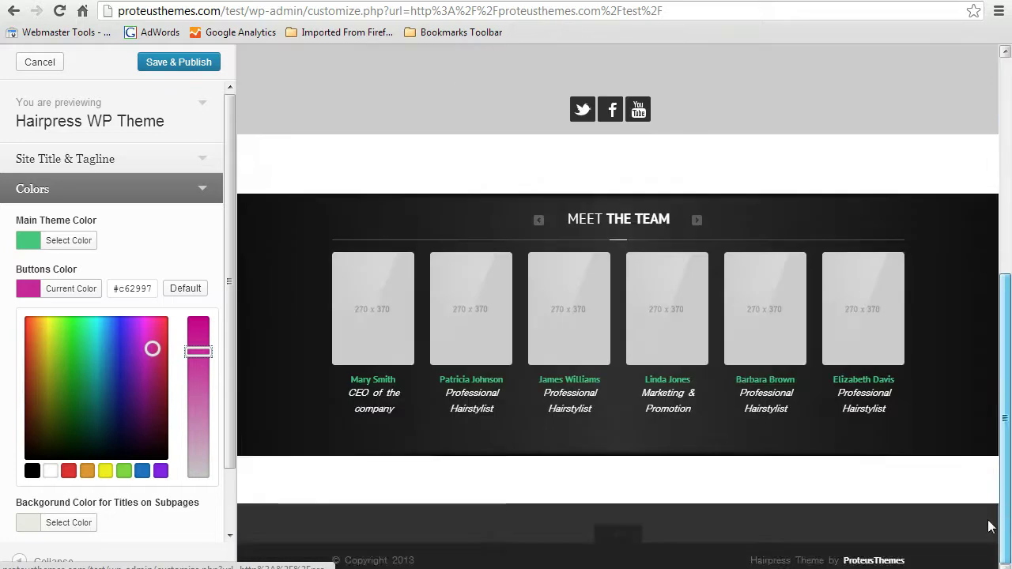
{"action": "scroll", "coordinate": [981, 330], "scroll_direction": "up", "scroll_amount": 5}
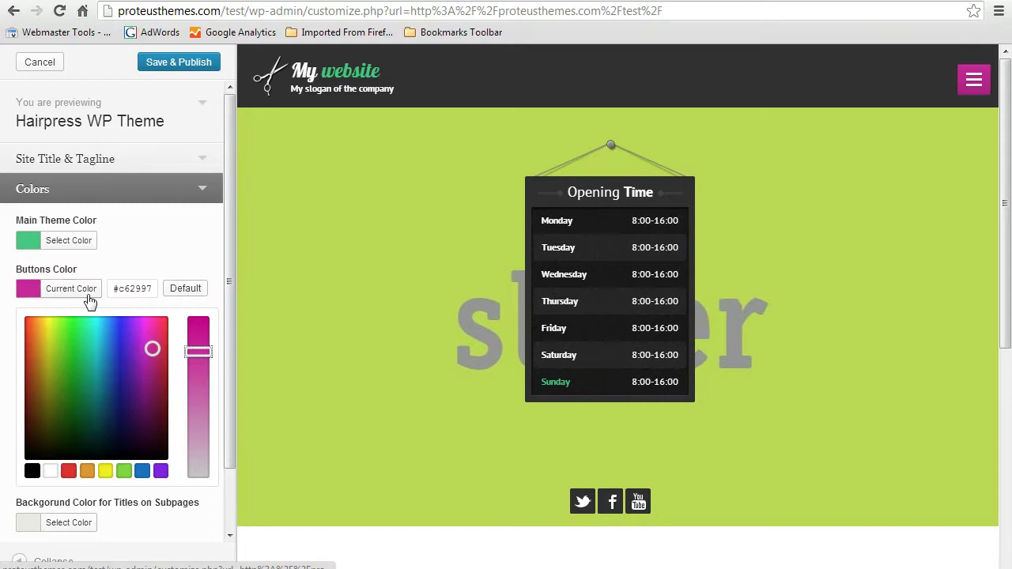
Step: Save and publish the title, tagline and color changes
{"action": "scroll", "coordinate": [230, 317], "scroll_direction": "down", "scroll_amount": 1}
{"action": "left_click_drag", "start_coordinate": [230, 317], "coordinate": [231, 381]}
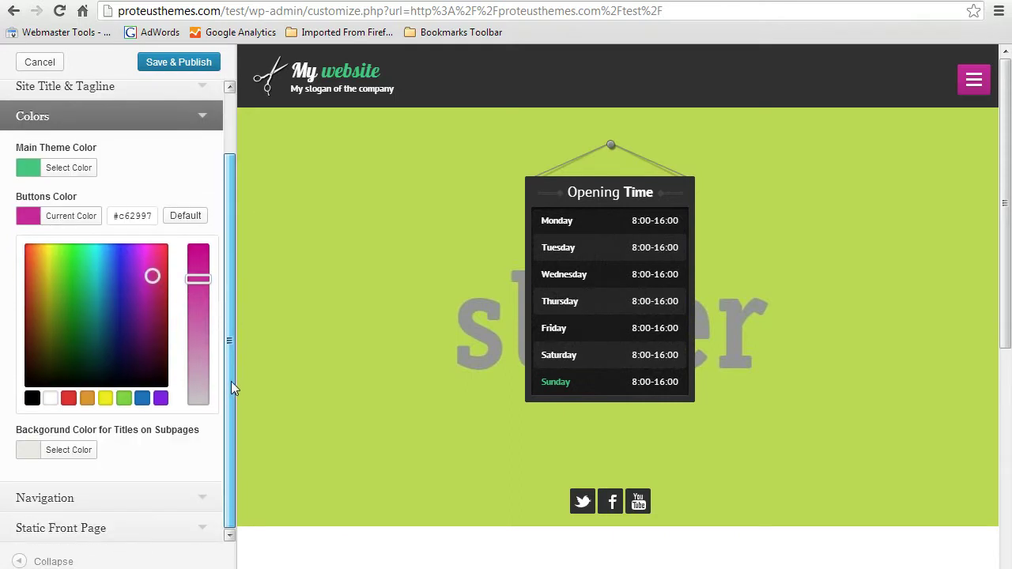
{"action": "scroll", "coordinate": [232, 387], "scroll_direction": "up", "scroll_amount": 2}
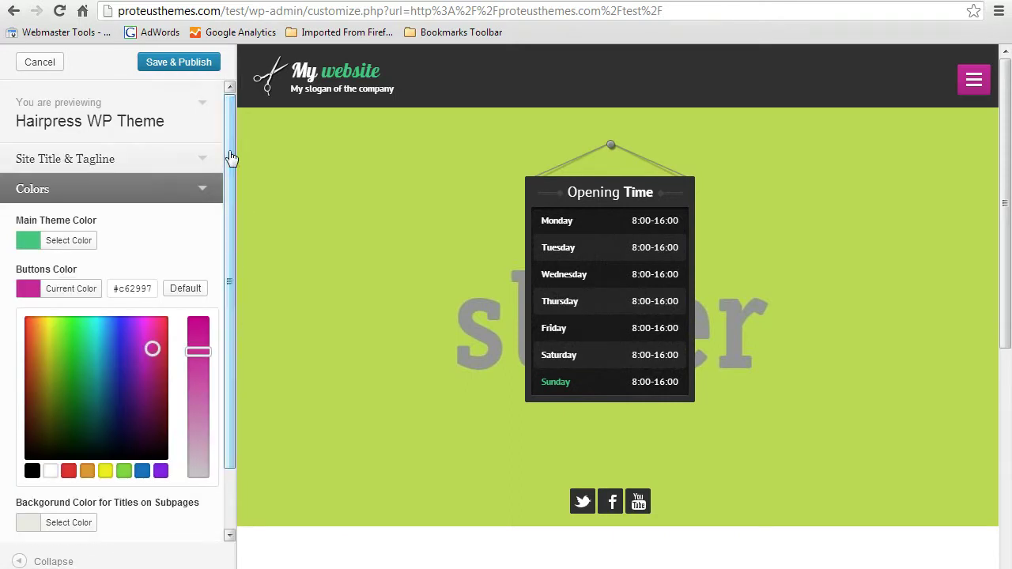
{"action": "left_click", "coordinate": [181, 63]}
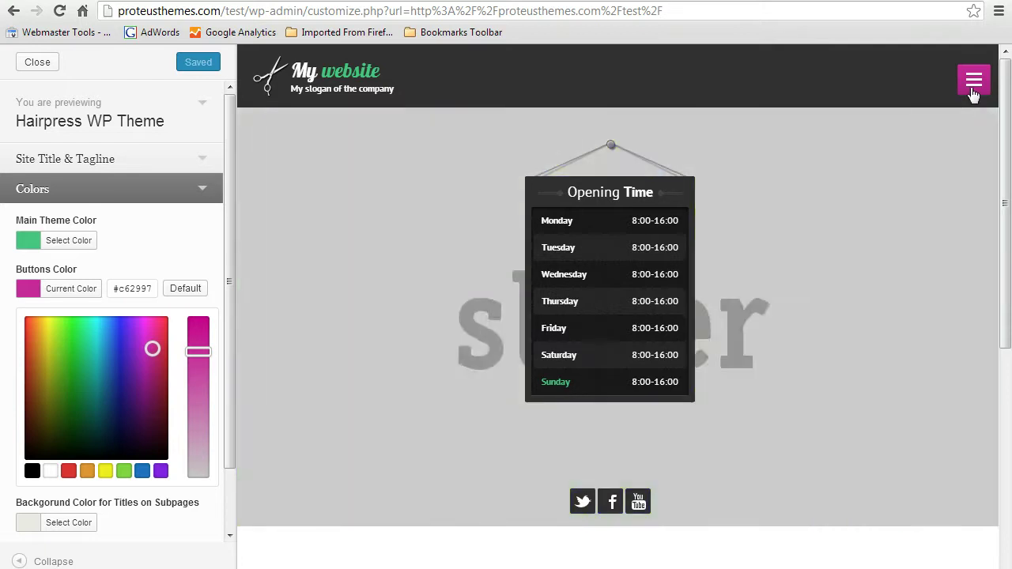
Step: Open the "Features of the theme" page in the preview to examine the button colors
{"action": "left_click", "coordinate": [974, 93]}
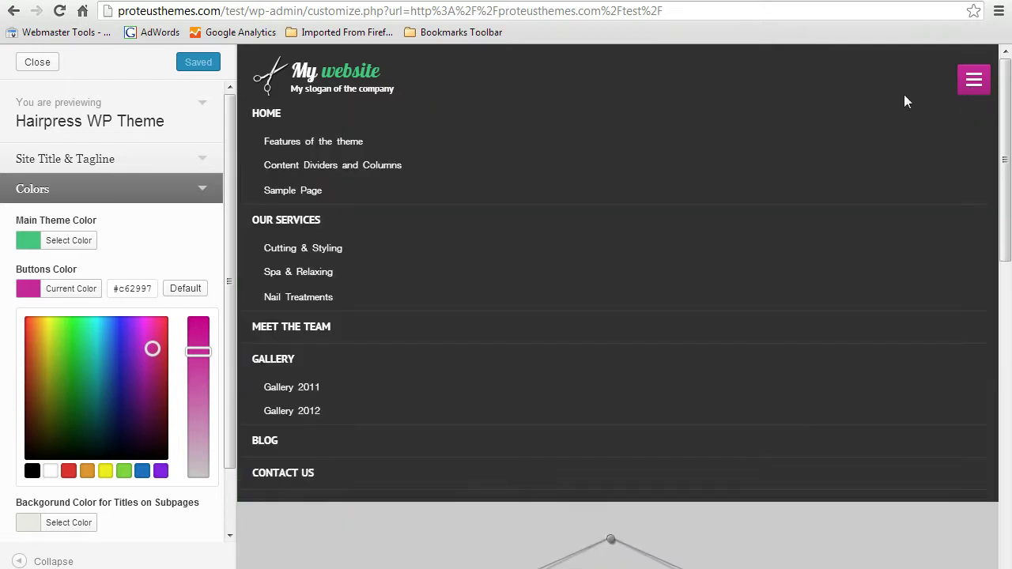
{"action": "left_click", "coordinate": [301, 149]}
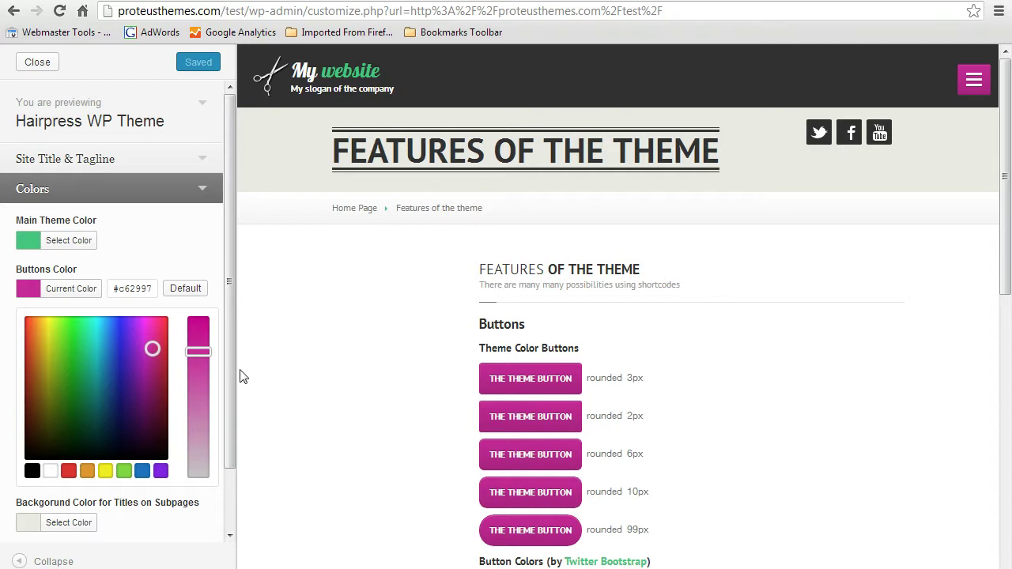
Step: Set the background color for titles on subpages to green #81d742 and publish the change
{"action": "scroll", "coordinate": [232, 376], "scroll_direction": "down", "scroll_amount": 2}
{"action": "left_click", "coordinate": [30, 455]}
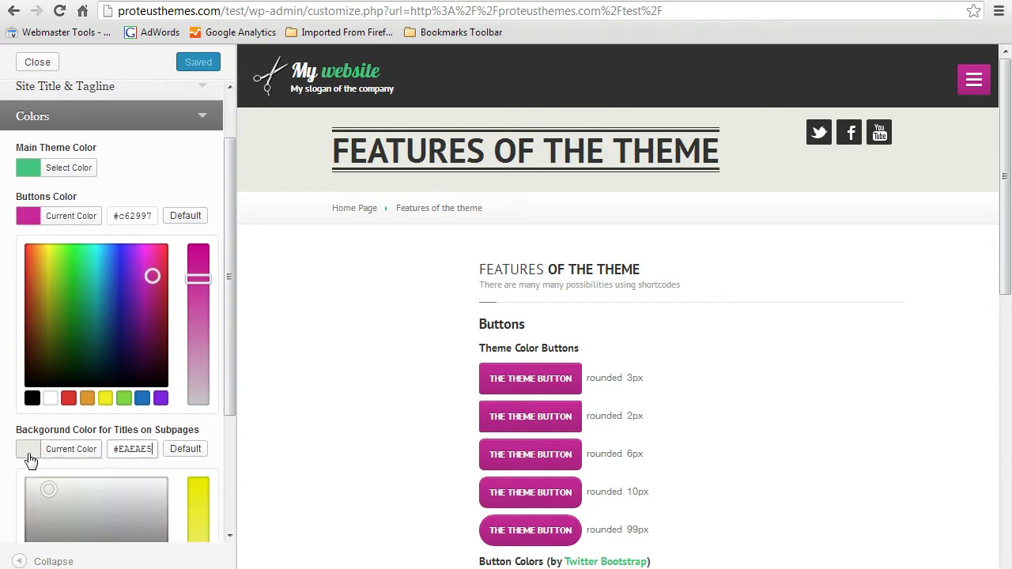
{"action": "scroll", "coordinate": [150, 401], "scroll_direction": "down", "scroll_amount": 3}
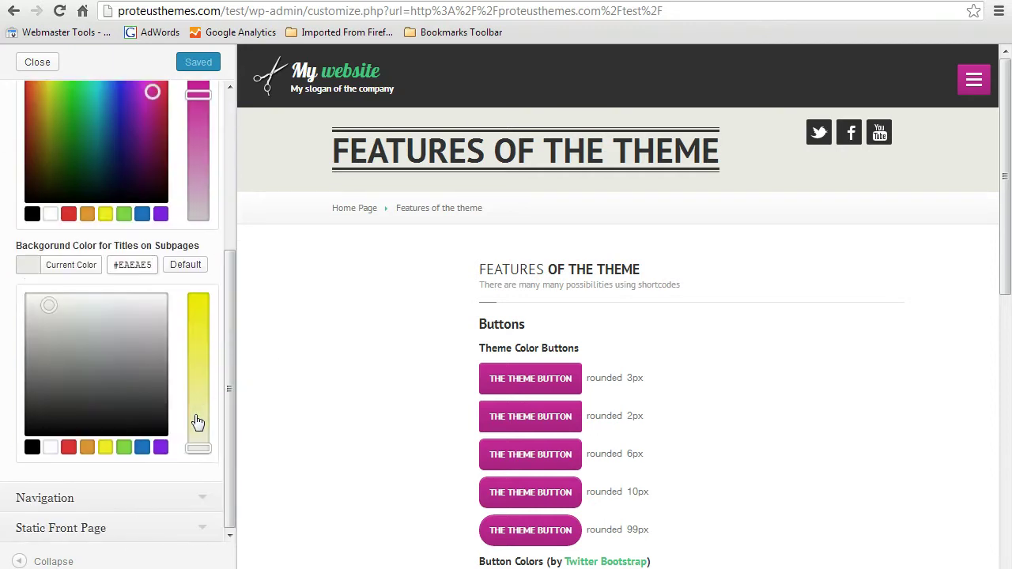
{"action": "left_click_drag", "start_coordinate": [198, 423], "coordinate": [198, 345]}
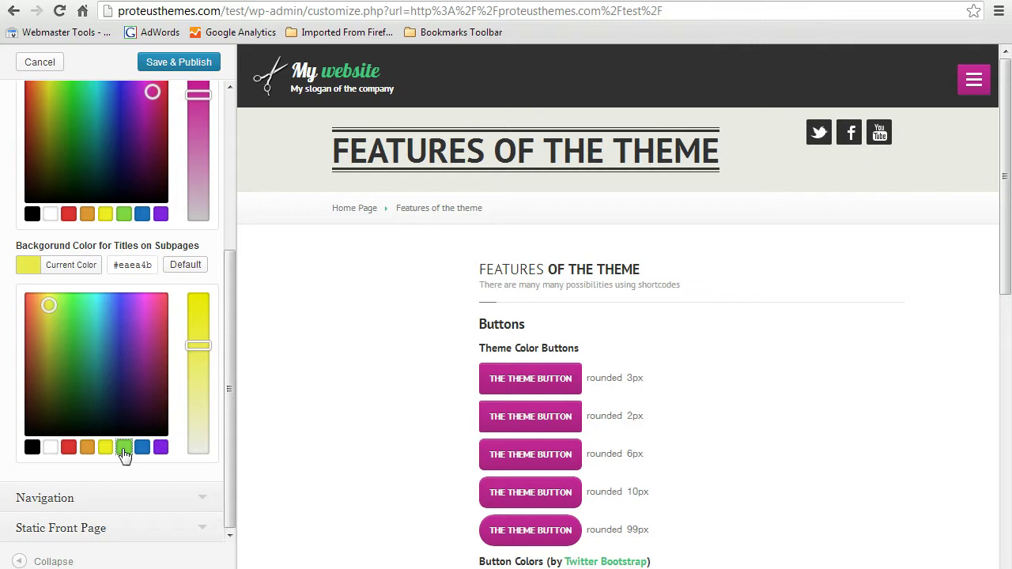
{"action": "left_click", "coordinate": [125, 449]}
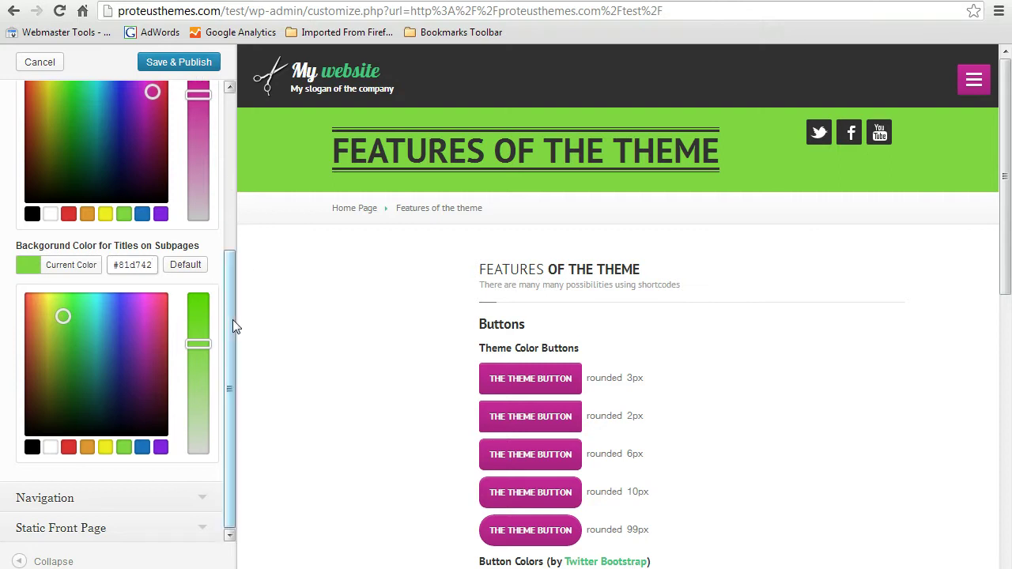
{"action": "left_click_drag", "start_coordinate": [232, 320], "coordinate": [230, 113]}
{"action": "left_click", "coordinate": [190, 63]}
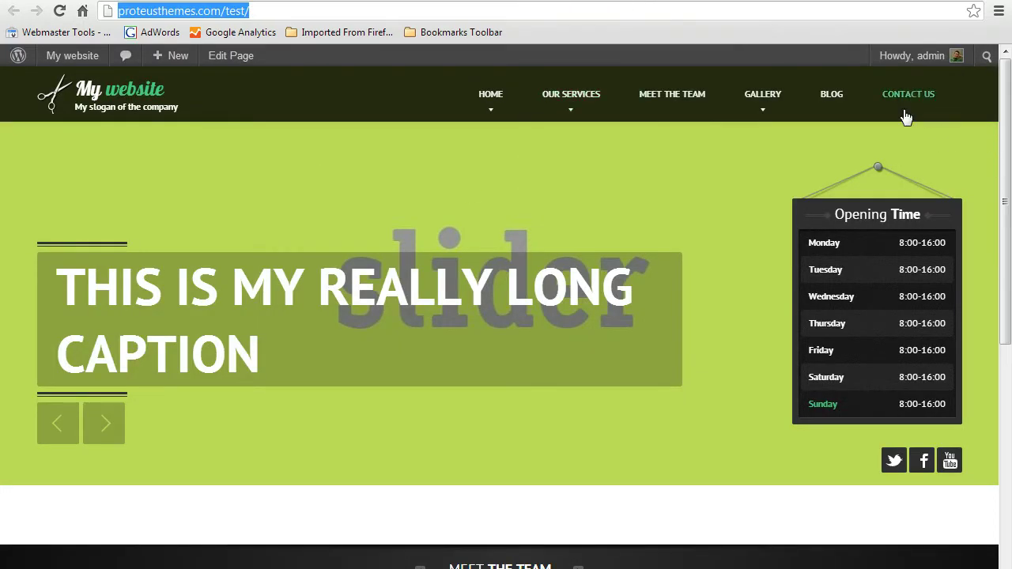
Step: In the Theme Options, set the featured page in the main menu to "Make an Appointment" and save the changes
{"action": "left_click", "coordinate": [72, 55]}
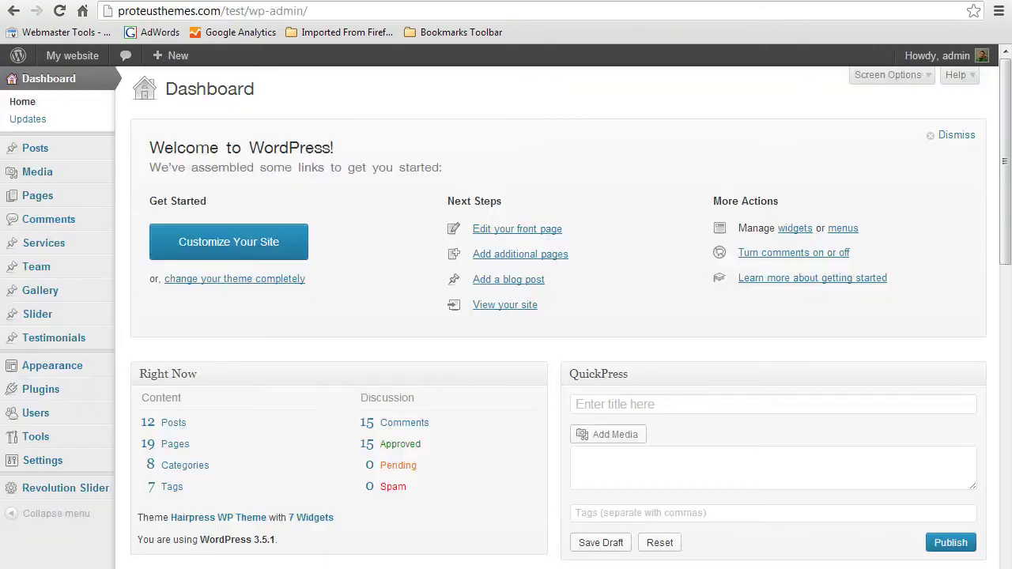
{"action": "mouse_move", "coordinate": [79, 369]}
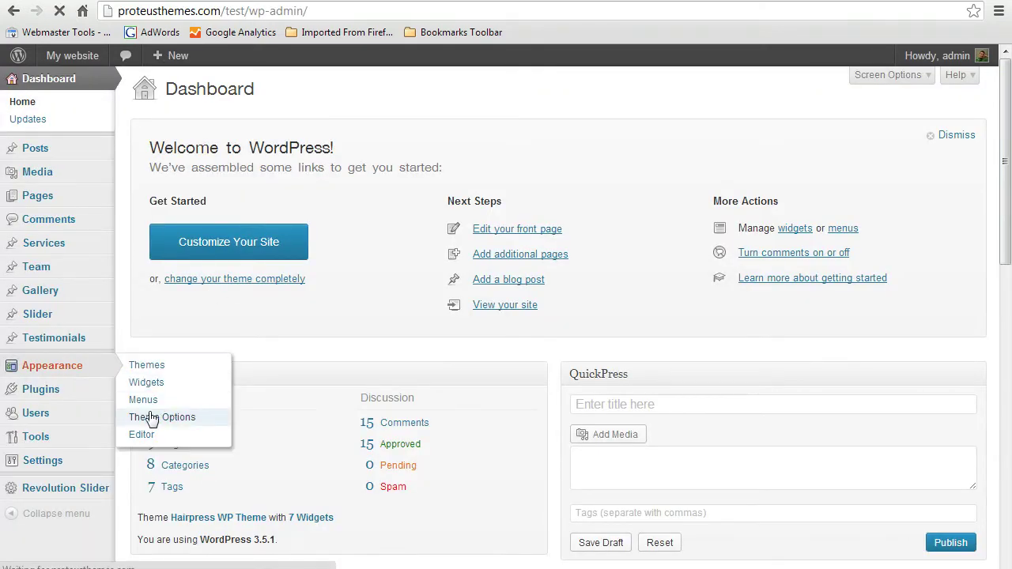
{"action": "scroll", "coordinate": [510, 237], "scroll_direction": "down", "scroll_amount": 2}
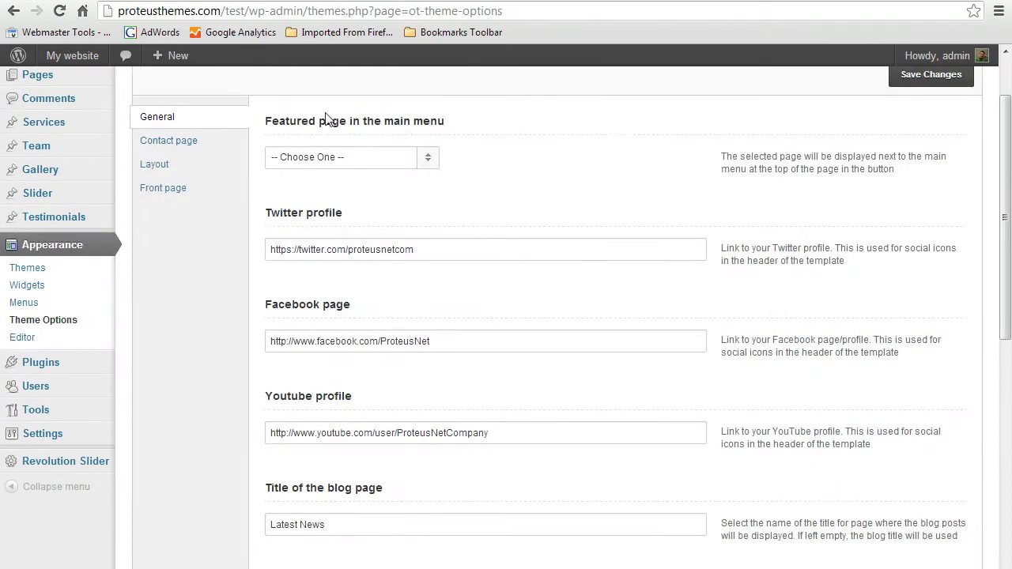
{"action": "left_click", "coordinate": [425, 156]}
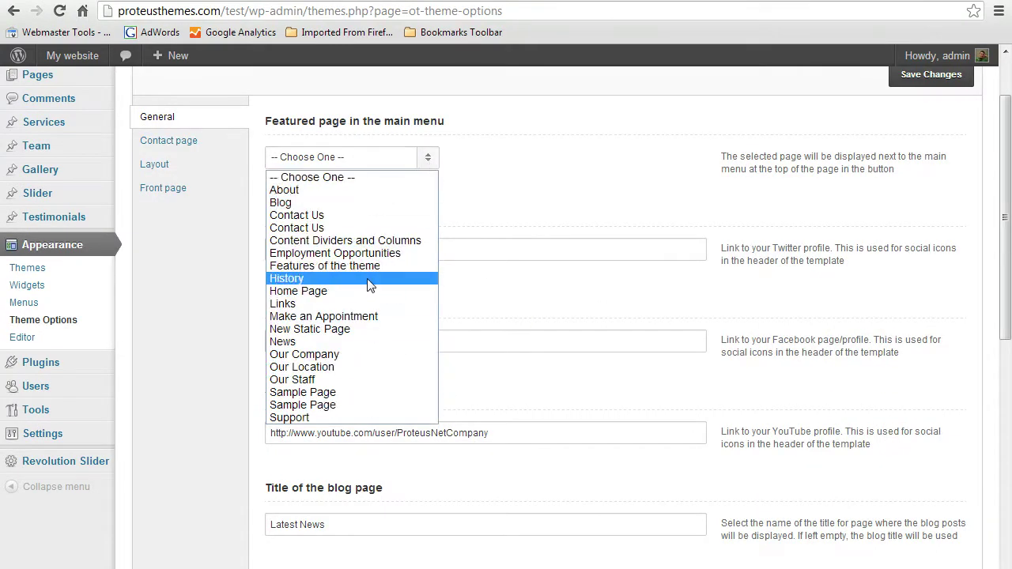
{"action": "left_click", "coordinate": [338, 316]}
{"action": "scroll", "coordinate": [907, 187], "scroll_direction": "up", "scroll_amount": 1}
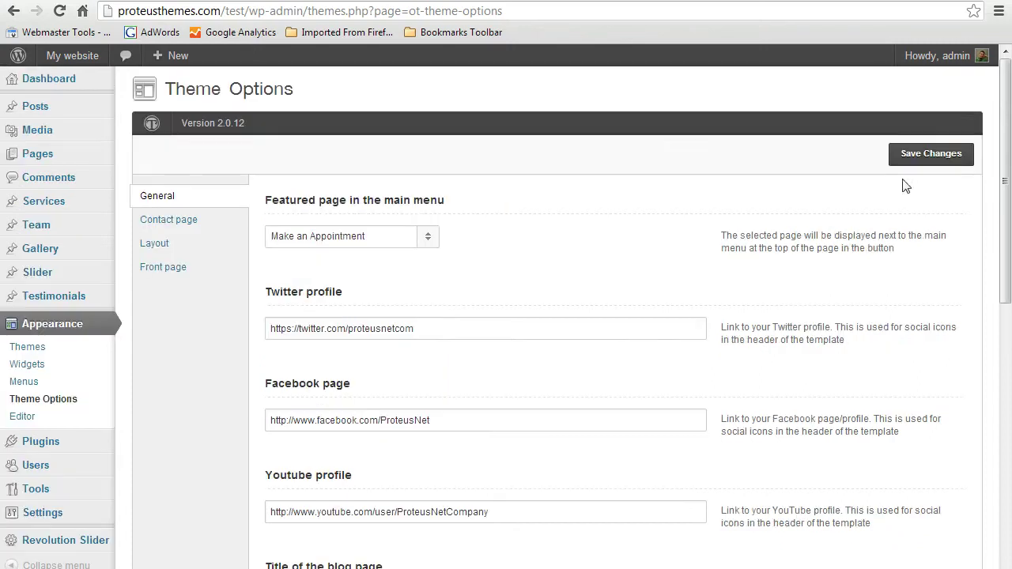
{"action": "left_click", "coordinate": [922, 155]}
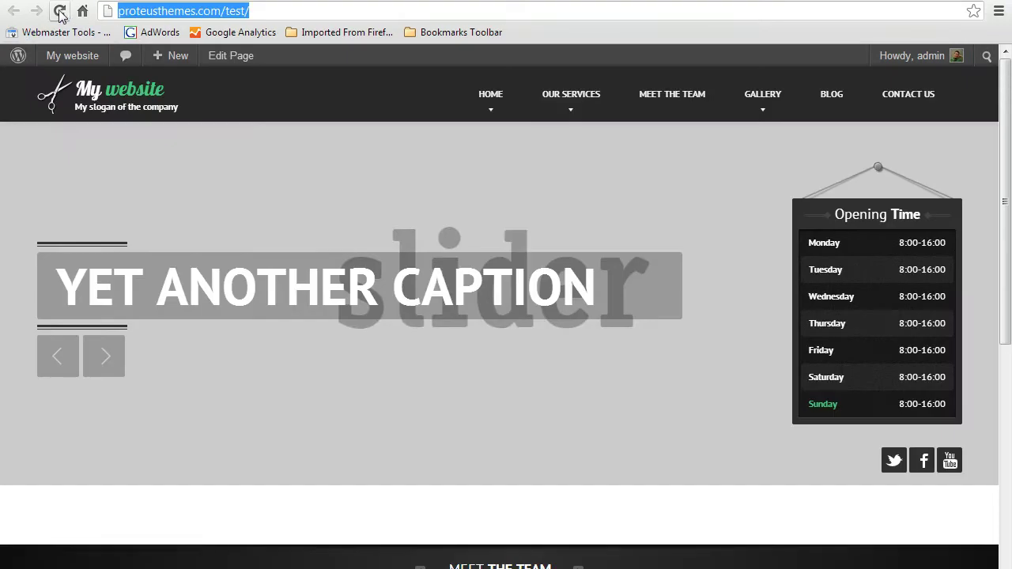
Step: Reload the live site and check the main menu for the featured page button
{"action": "left_click", "coordinate": [60, 12]}
{"action": "left_click", "coordinate": [60, 12]}
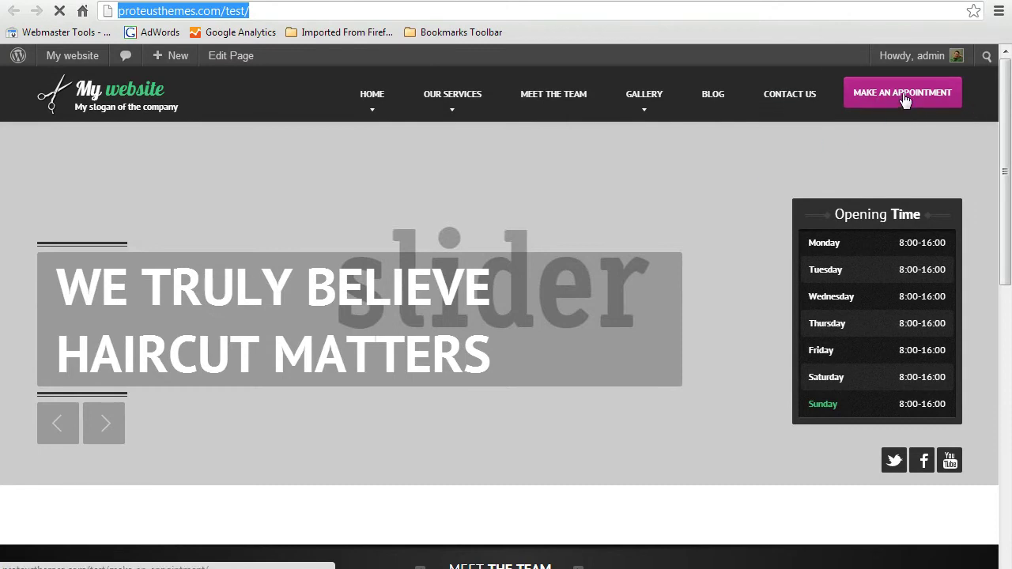
{"action": "left_click_drag", "start_coordinate": [1004, 170], "coordinate": [1005, 336]}
{"action": "scroll", "coordinate": [235, 164], "scroll_direction": "up", "scroll_amount": 5}
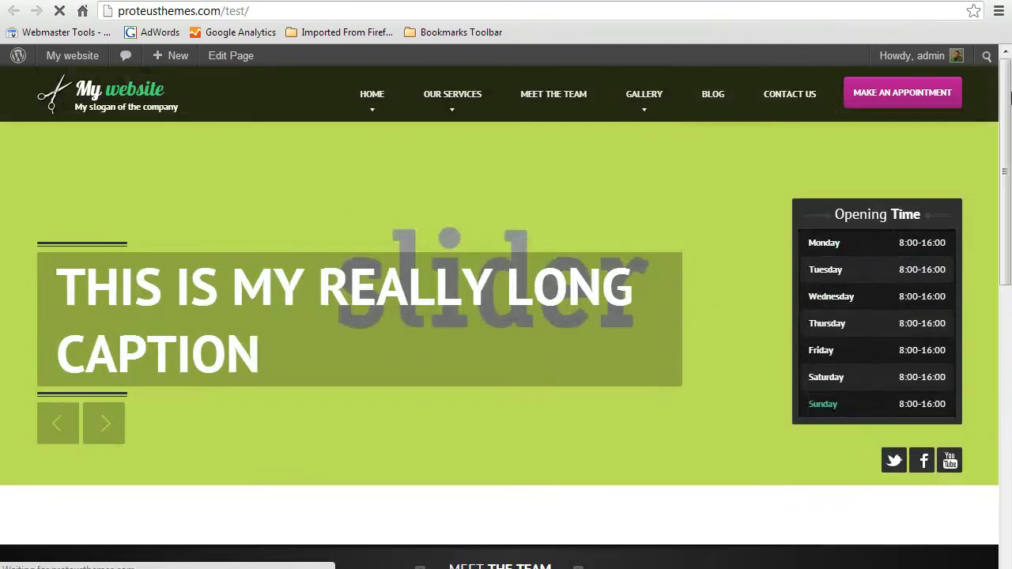